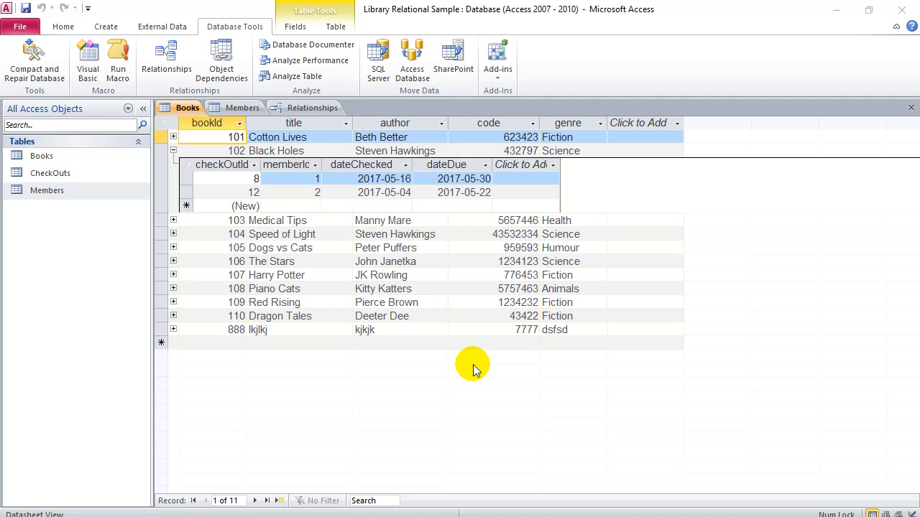
Step: Open the Relationships diagram linking Members, CheckOuts and Books, then close it
left_click(311, 108)
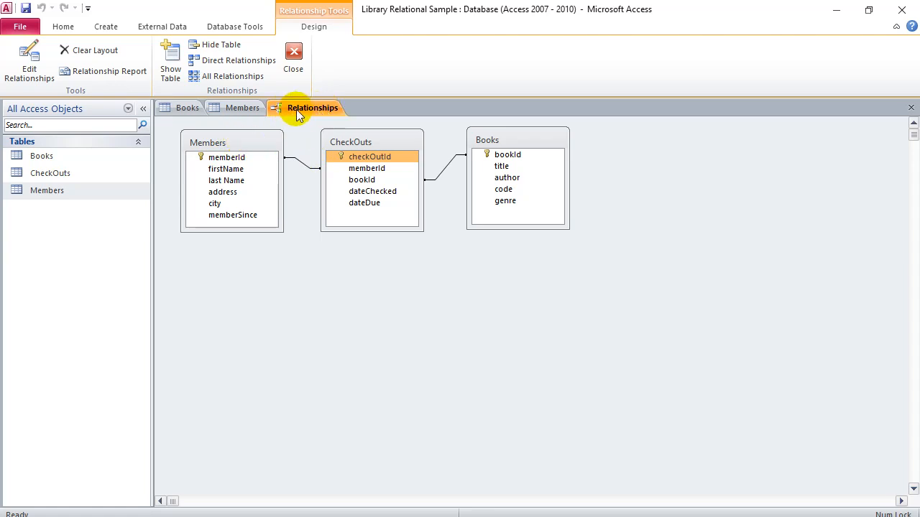
left_click(293, 62)
Step: Dismiss the save-layout prompt and reopen the Members–CheckOuts–Books Relationships diagram
left_click(406, 304)
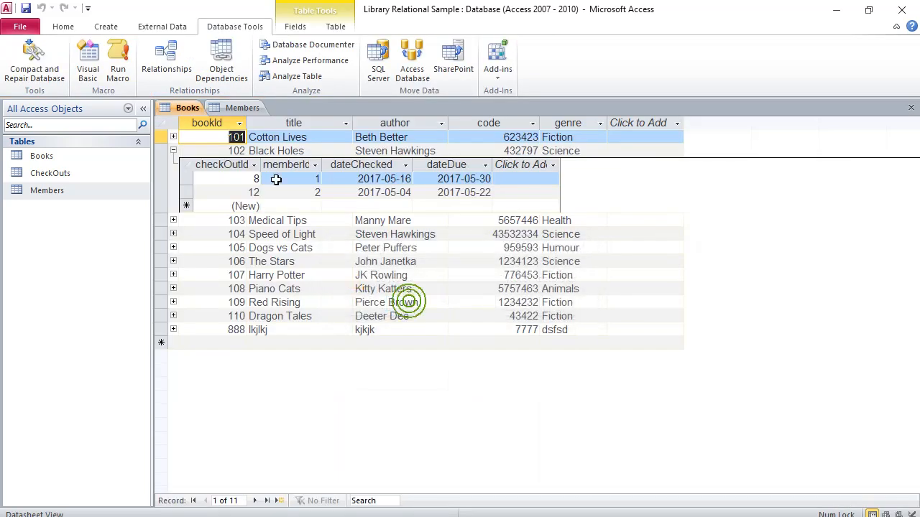
left_click(164, 58)
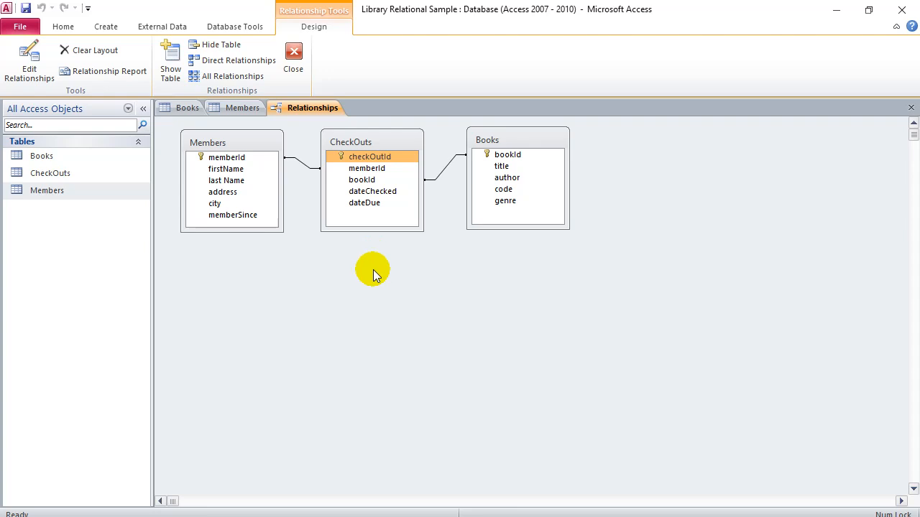
left_click(107, 27)
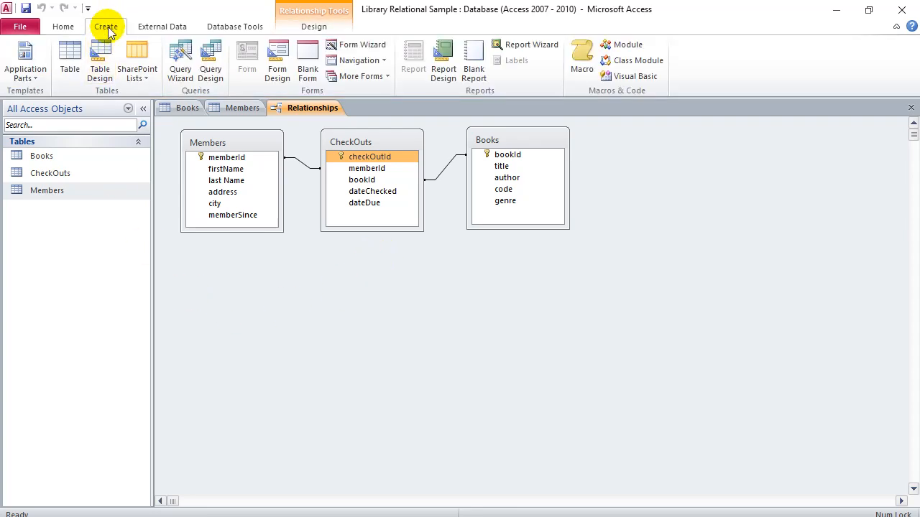
Step: Start a new query design and add the Books, CheckOuts and Members tables
left_click(213, 71)
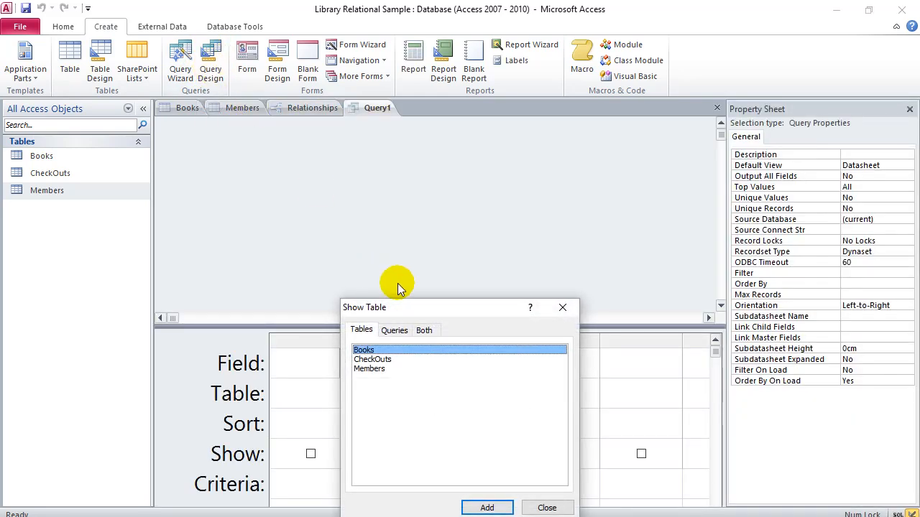
left_click_drag(410, 312, 671, 197)
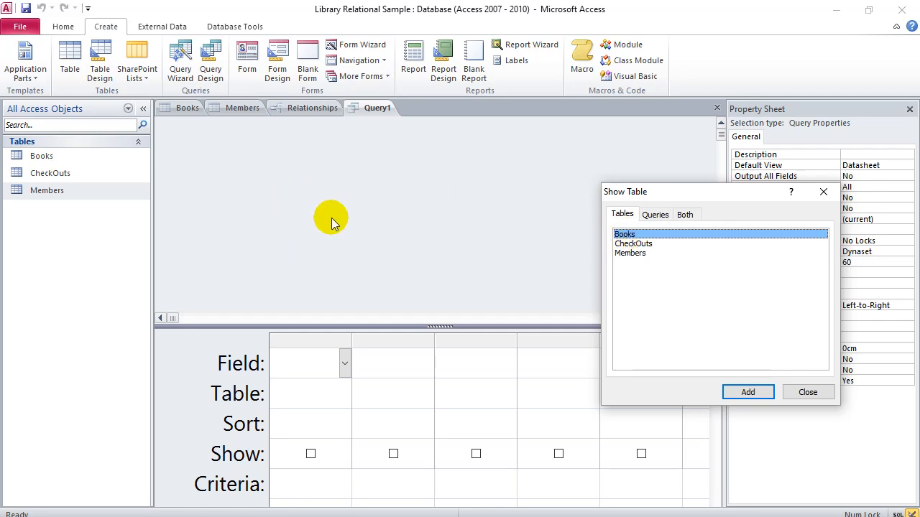
double_click(626, 237)
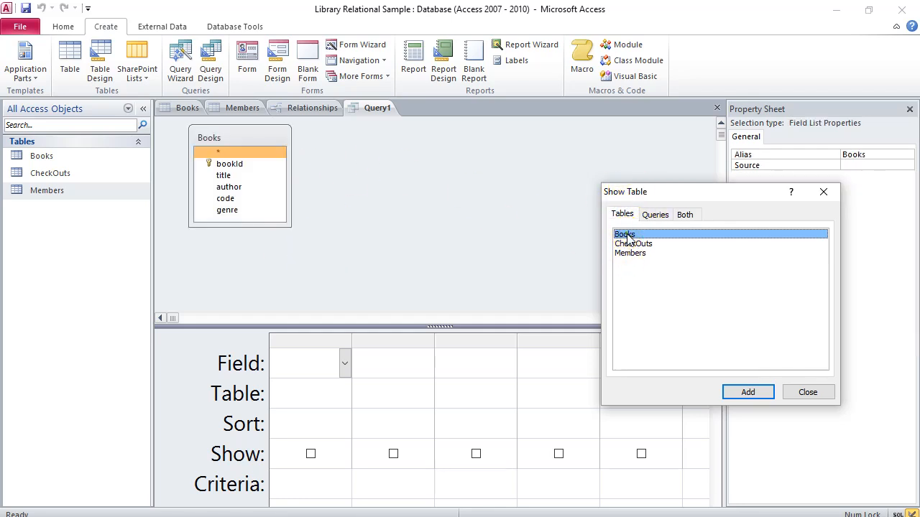
double_click(630, 244)
double_click(630, 254)
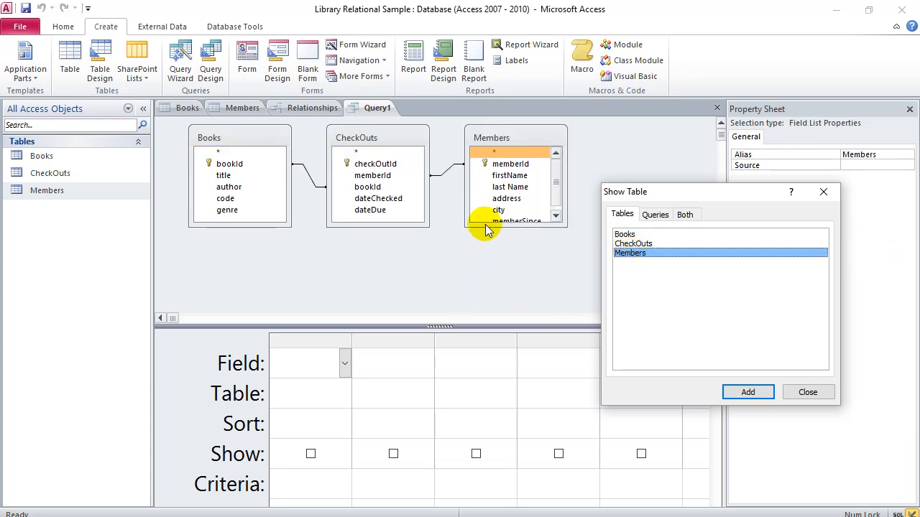
left_click(800, 390)
Step: Stretch the Members field list so all its fields are visible
left_click_drag(508, 227, 517, 256)
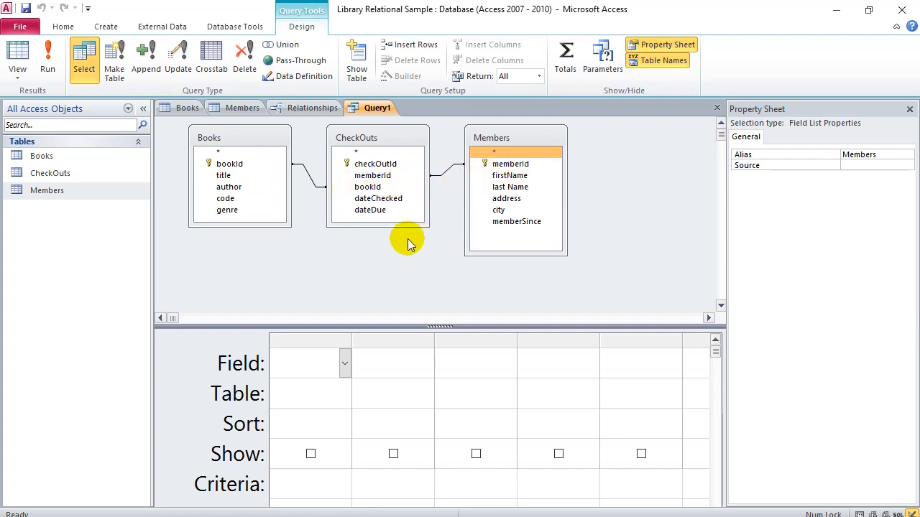
left_click(309, 110)
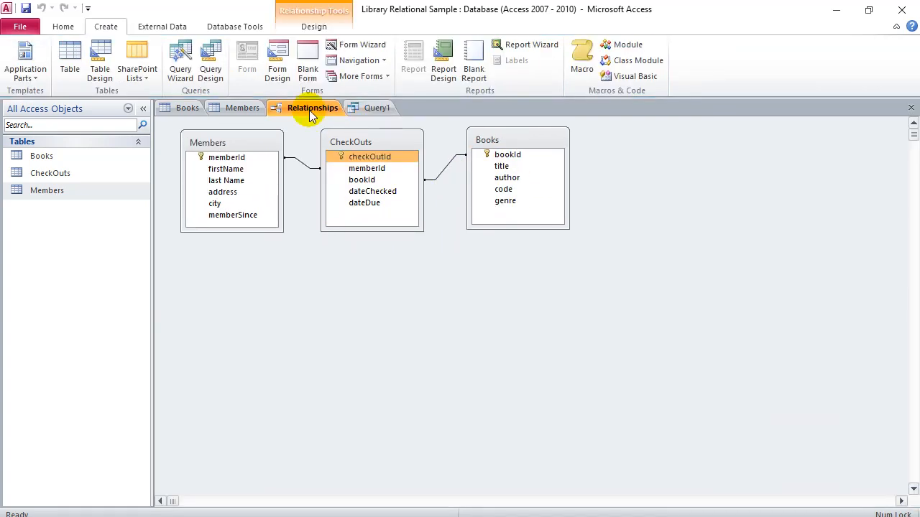
left_click(375, 108)
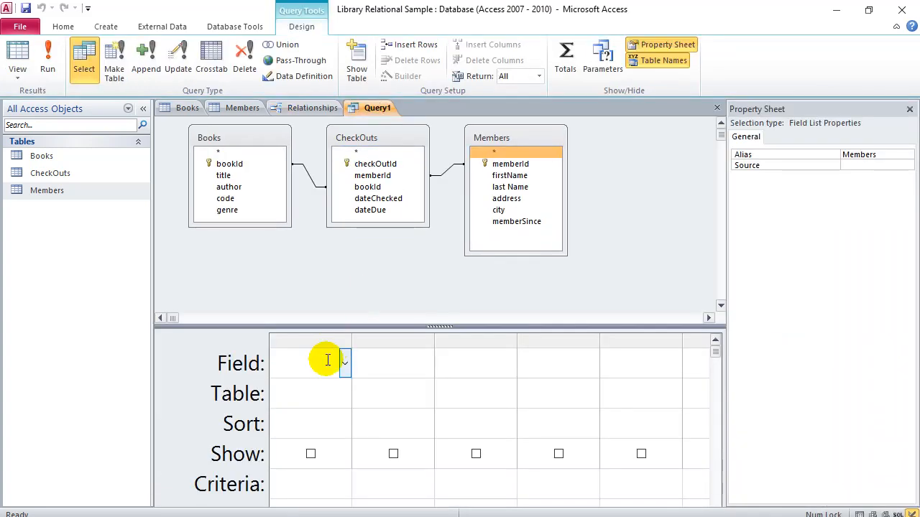
left_click(352, 340)
Step: Widen the design grid columns and delete the extra over-wide first column
left_click_drag(440, 341, 443, 341)
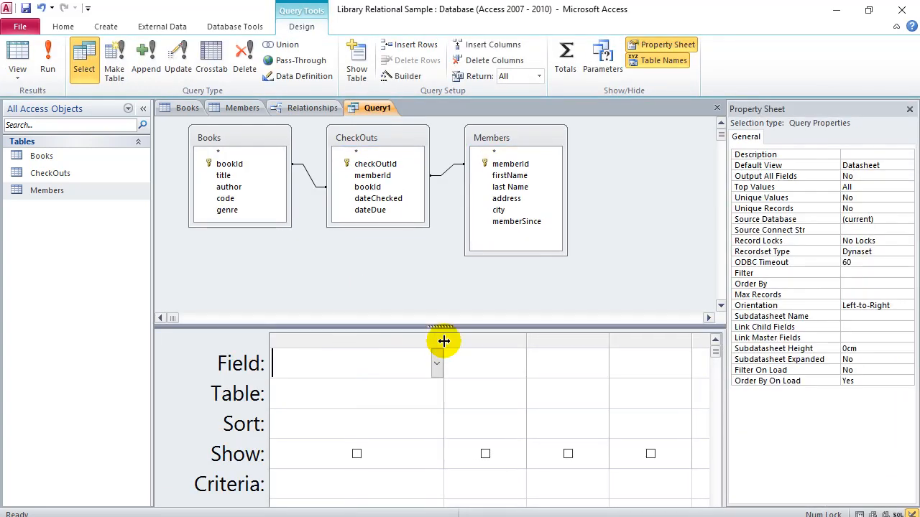
left_click_drag(526, 343, 696, 342)
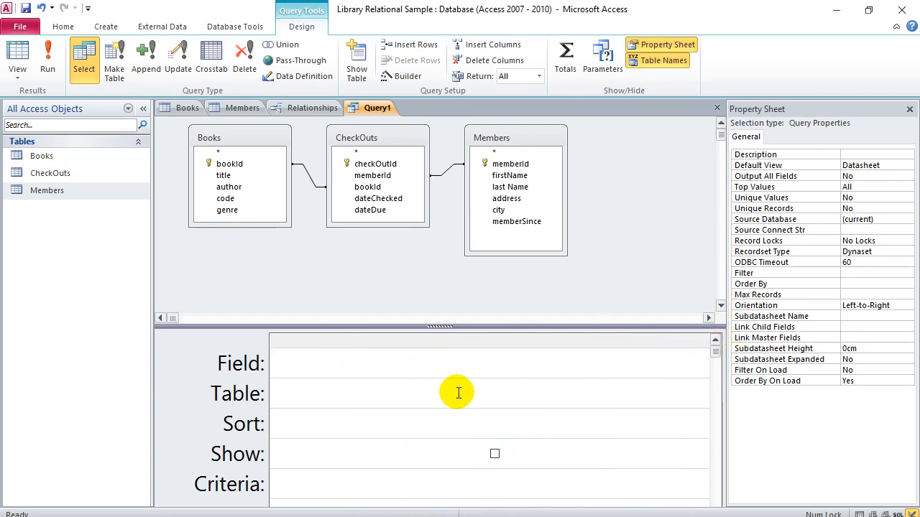
left_click(287, 344)
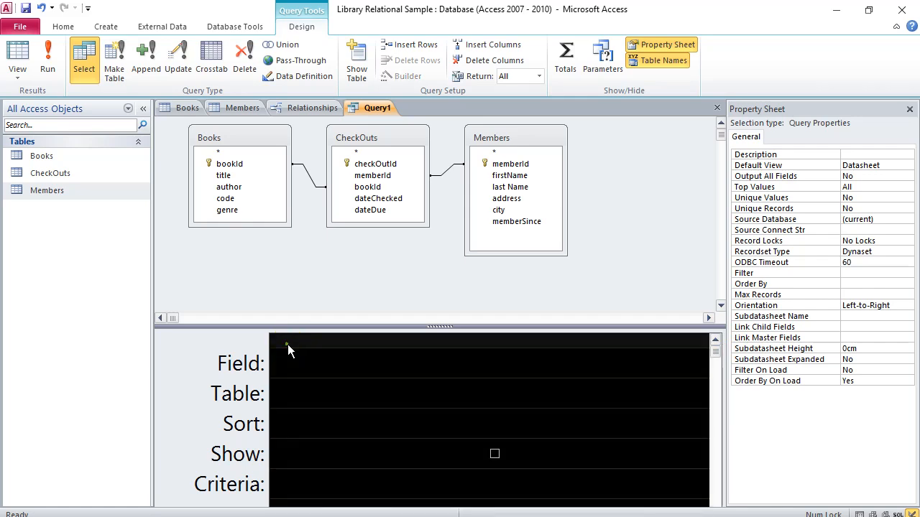
key("Delete")
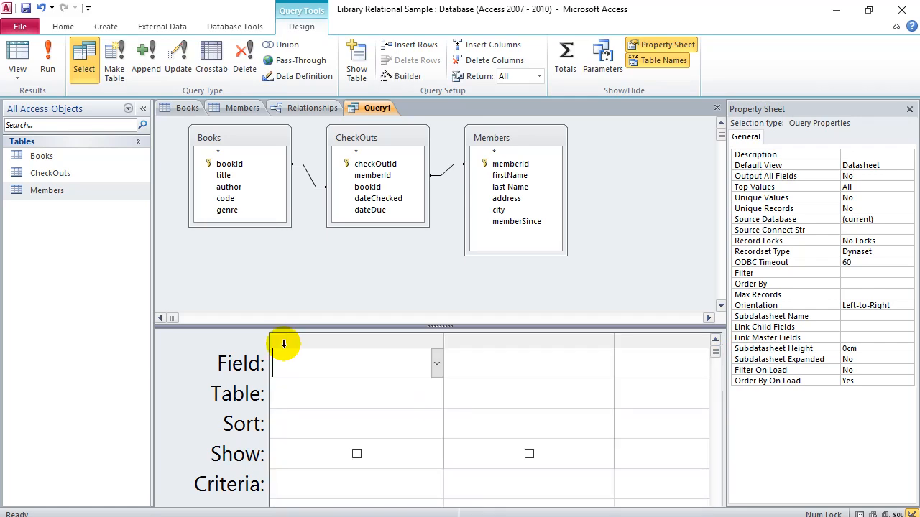
left_click(309, 371)
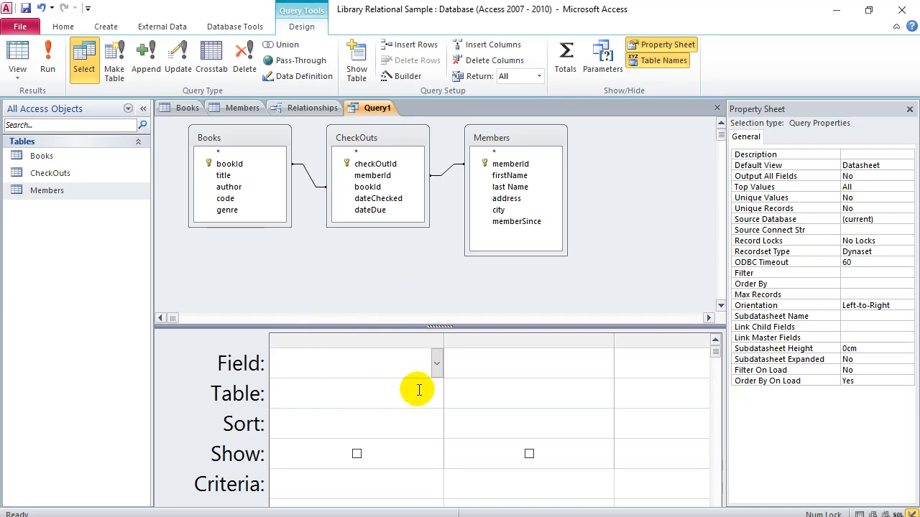
Step: Add Members firstName and Books title as the first two query fields
left_click(436, 368)
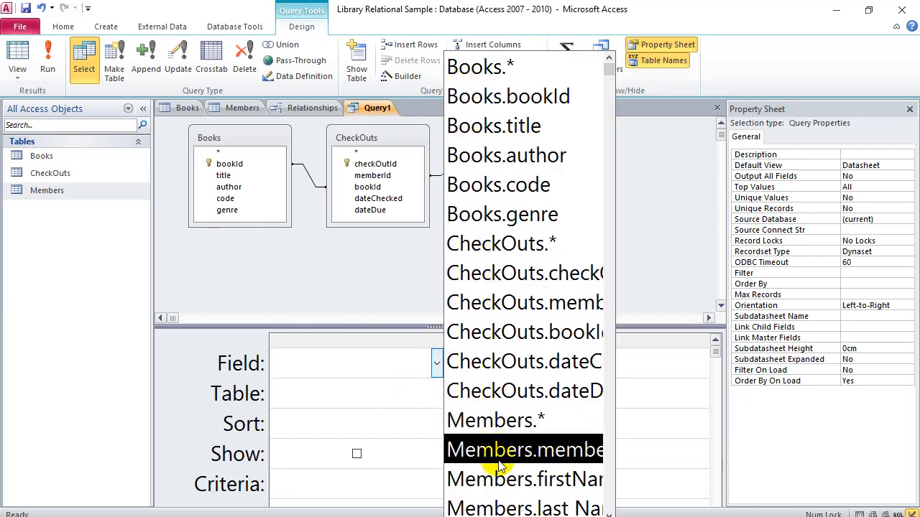
left_click(495, 485)
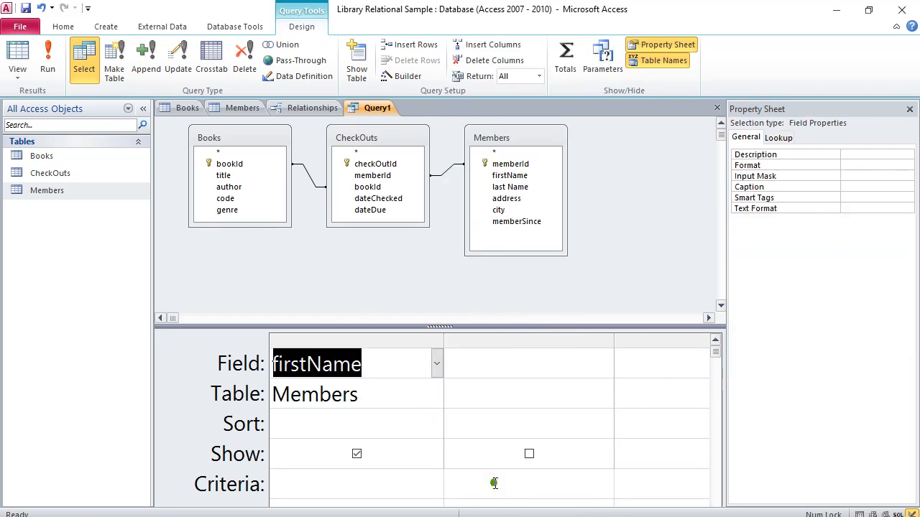
left_click(548, 371)
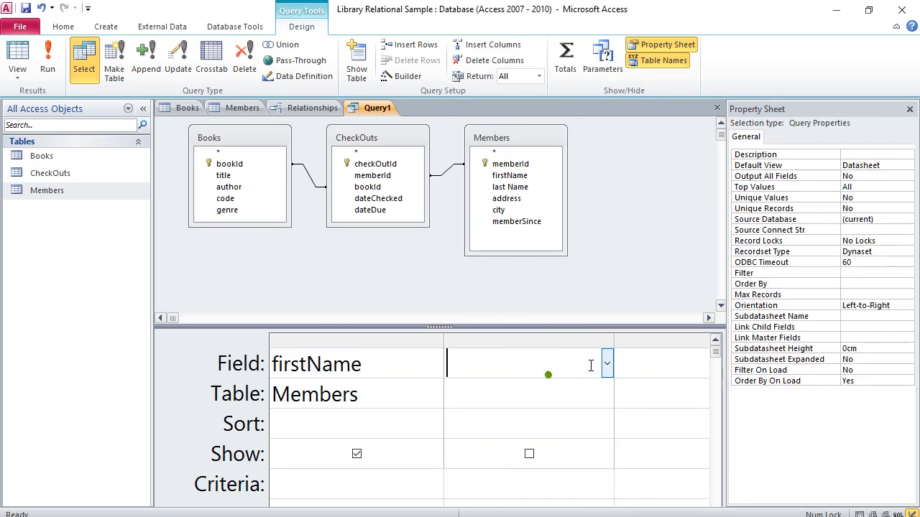
left_click(607, 364)
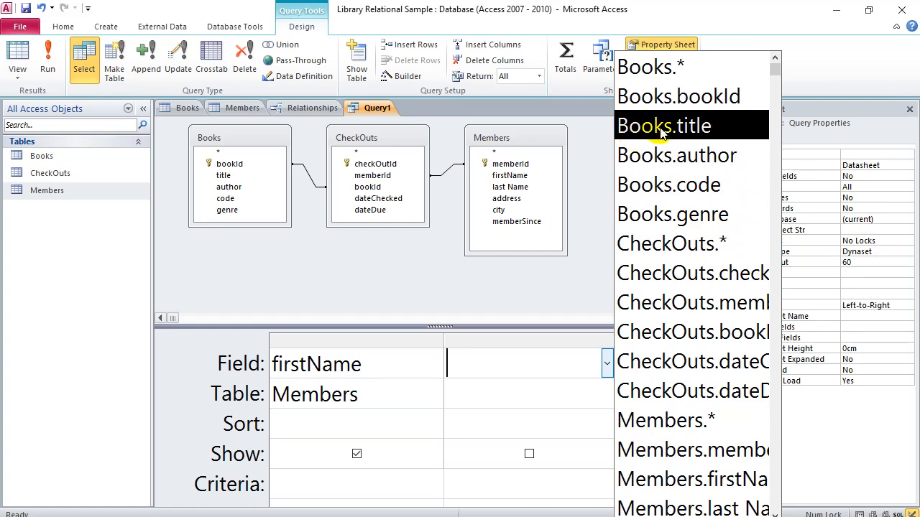
left_click(686, 128)
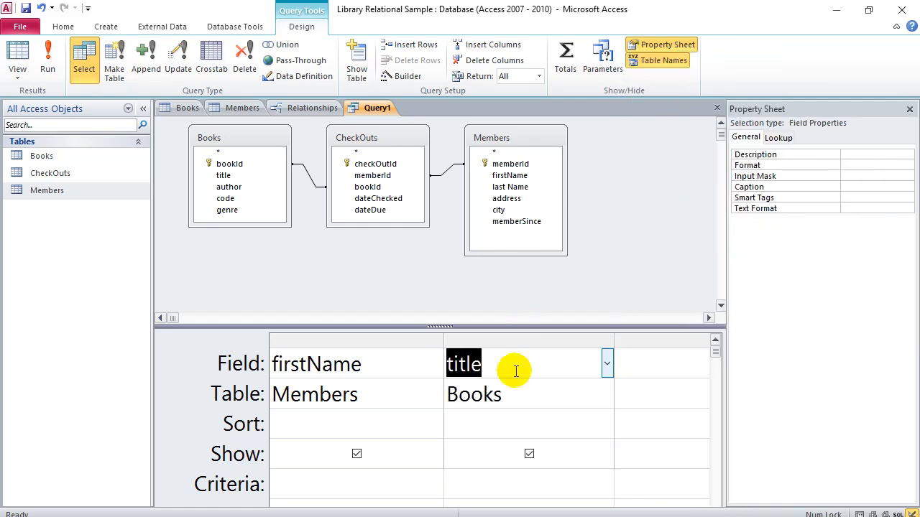
Step: Add CheckOuts dateDue as the third field and narrow the Property Sheet
left_click(668, 370)
left_click(707, 369)
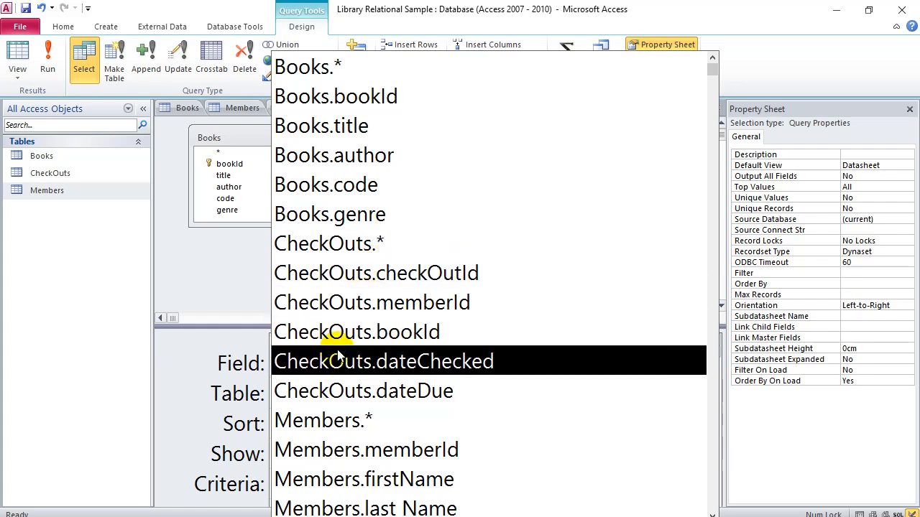
left_click(425, 397)
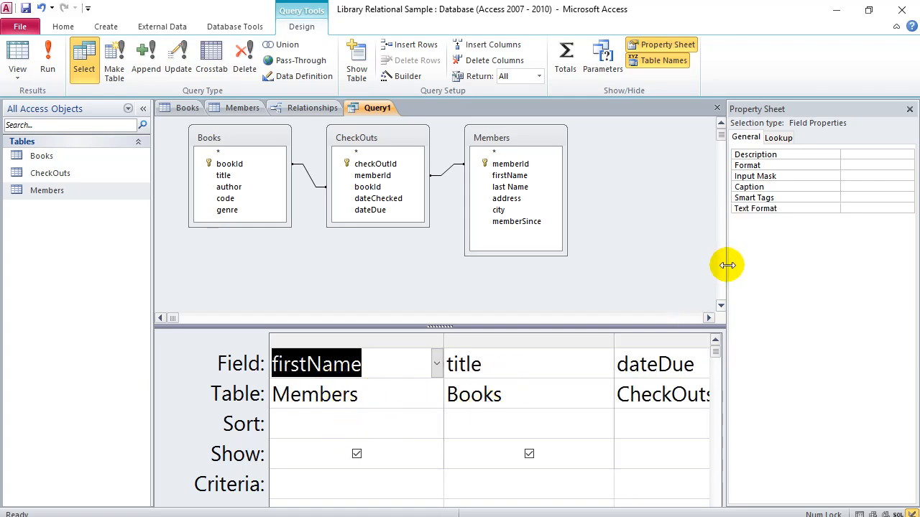
left_click_drag(725, 264, 831, 266)
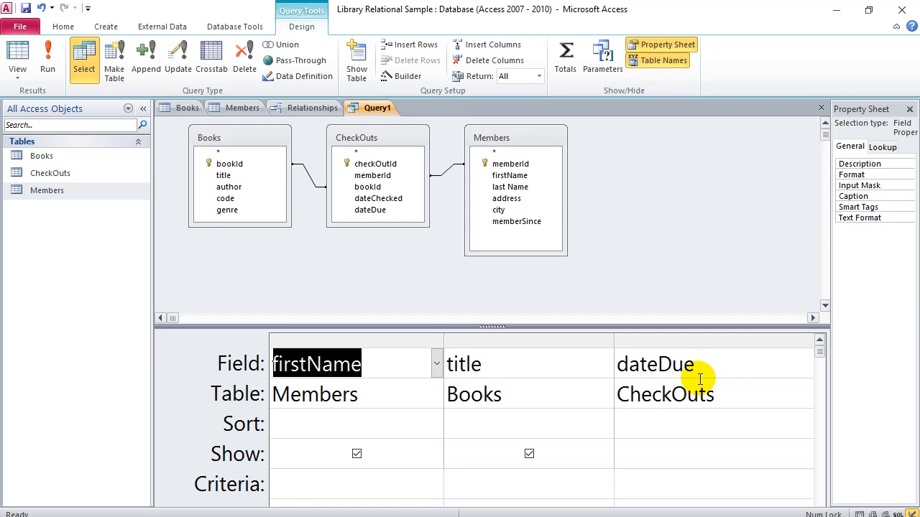
Step: Set the firstName column's Sort row to Ascending
left_click(314, 423)
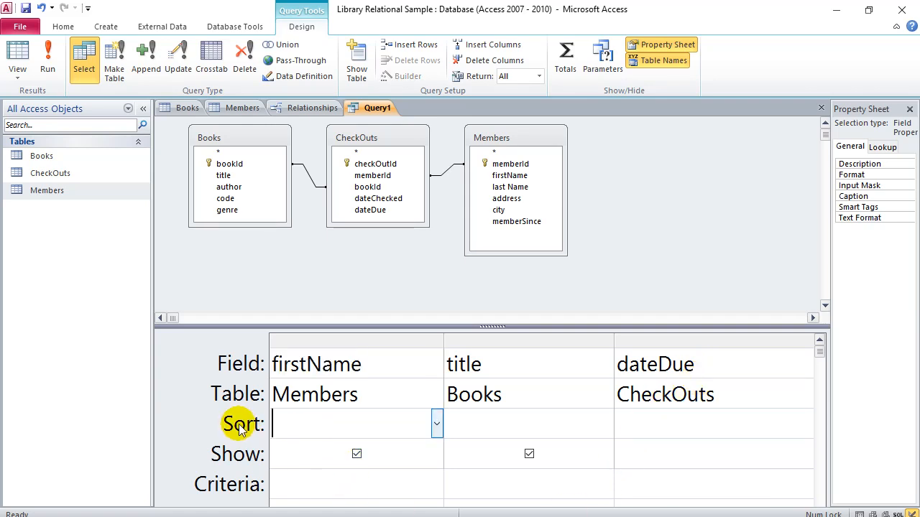
left_click(436, 424)
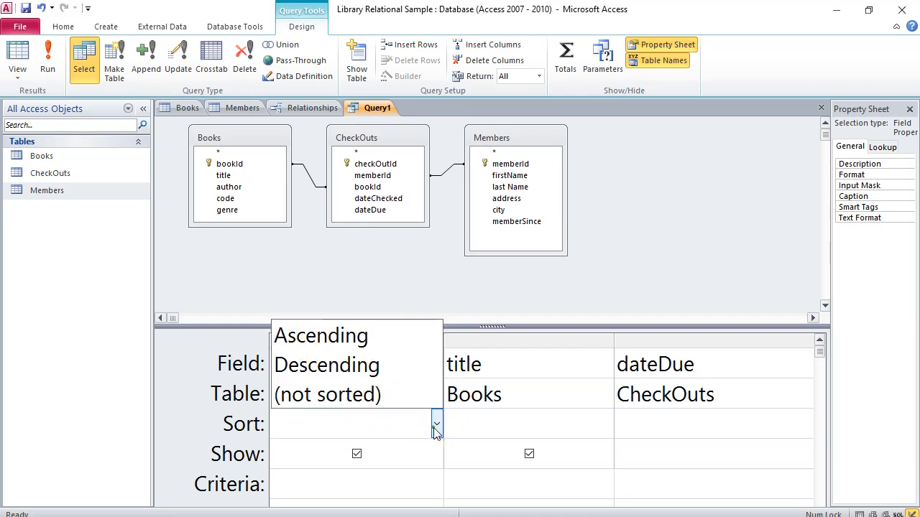
left_click(338, 342)
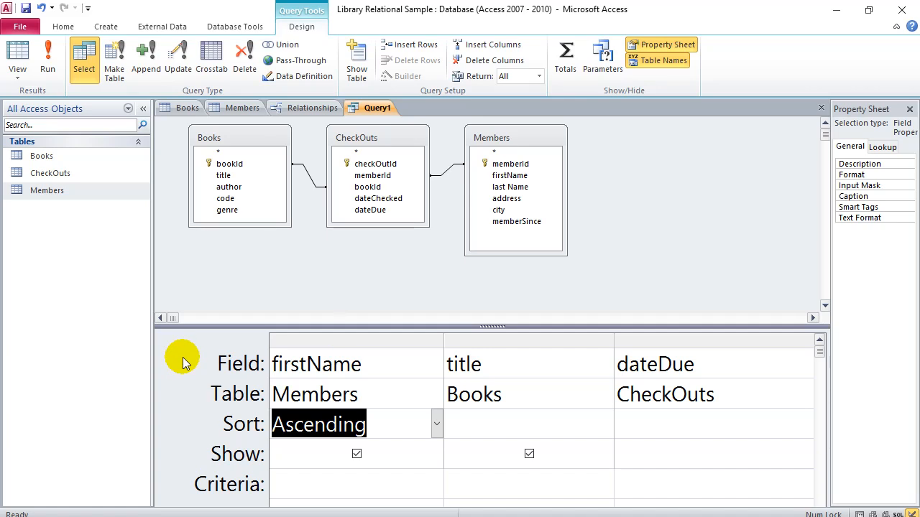
Step: Switch Query1 to SQL View, showing the three-table SELECT ordered by Members.firstName
right_click(375, 109)
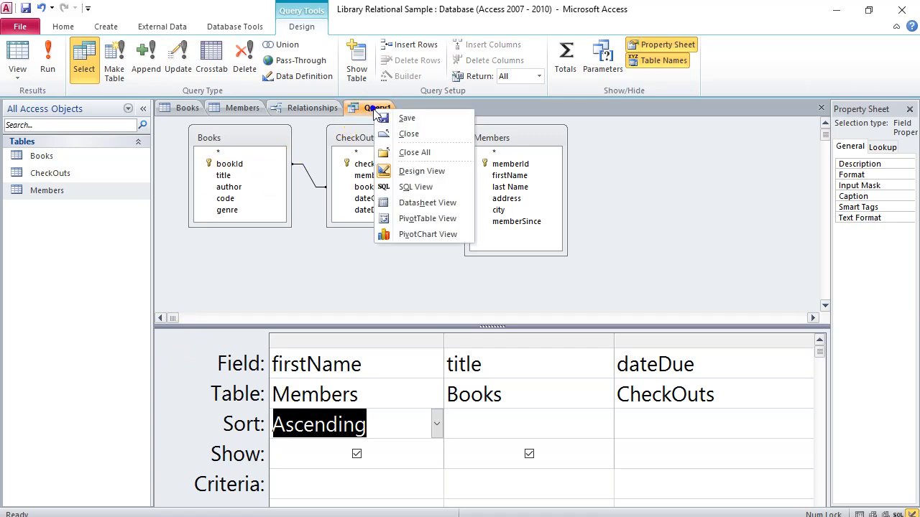
left_click(405, 188)
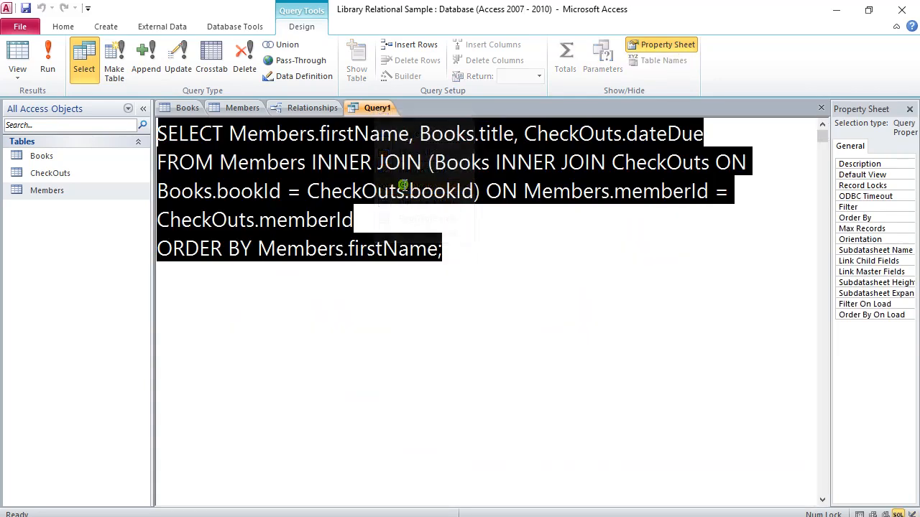
left_click(501, 256)
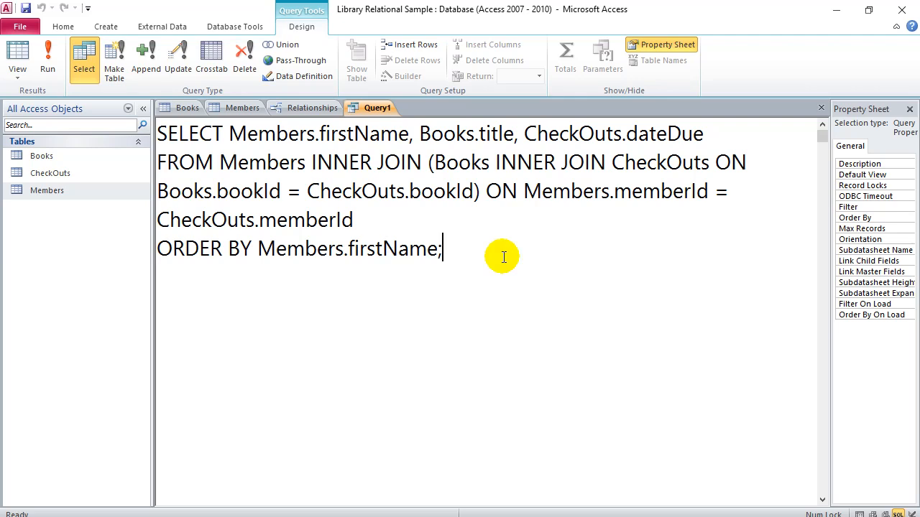
right_click(375, 113)
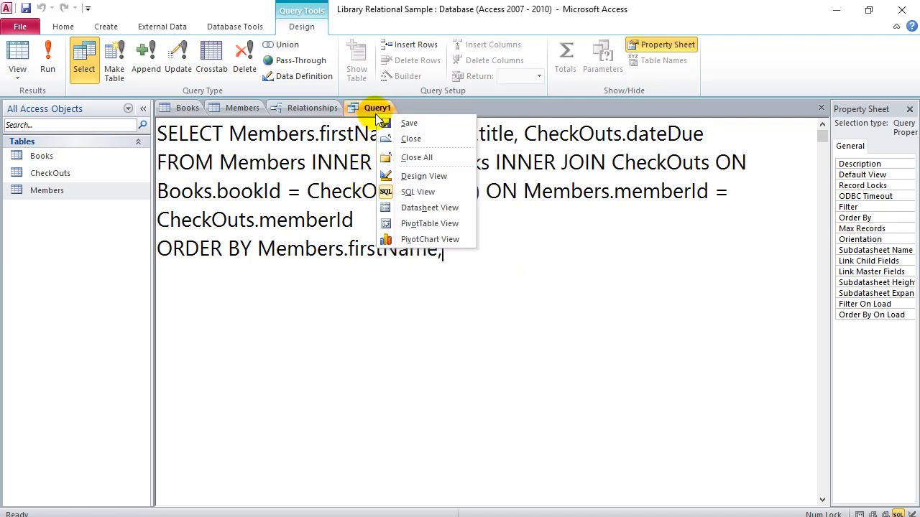
Step: View Query1's 14 rows in Datasheet View, then return to Design View
left_click(415, 209)
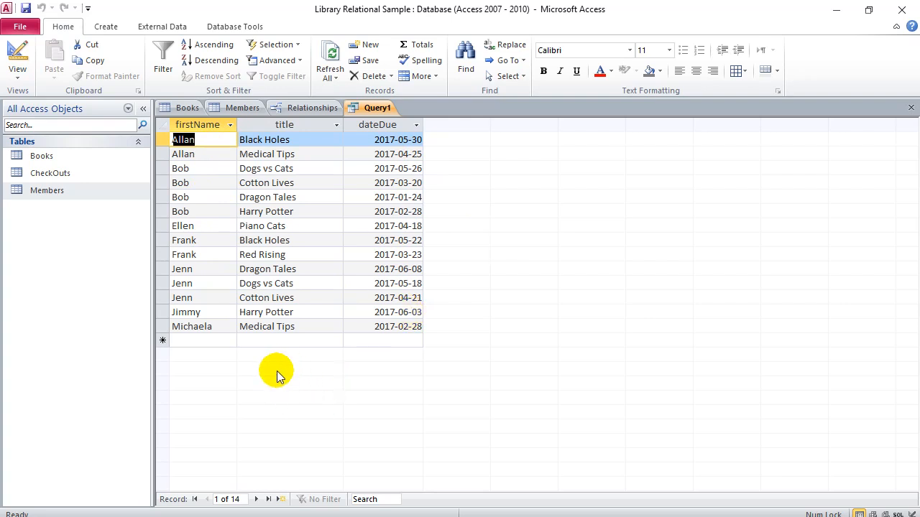
right_click(376, 112)
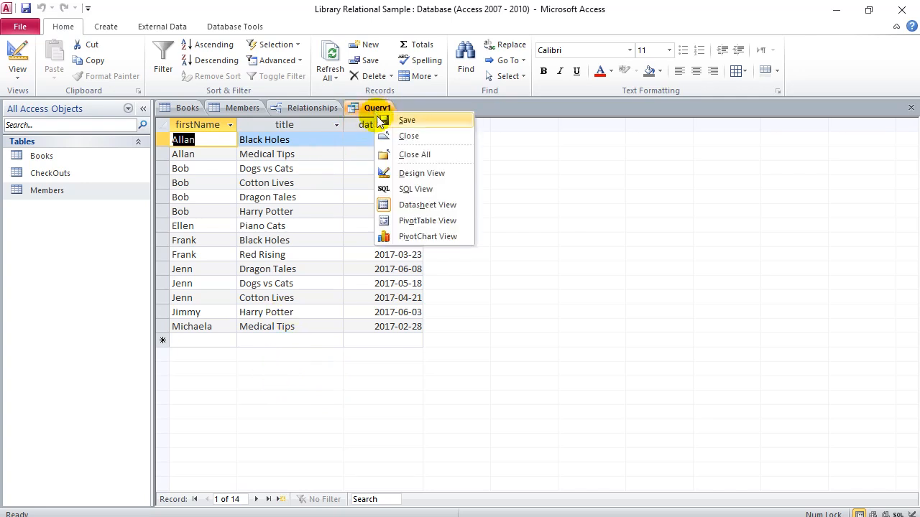
left_click(402, 173)
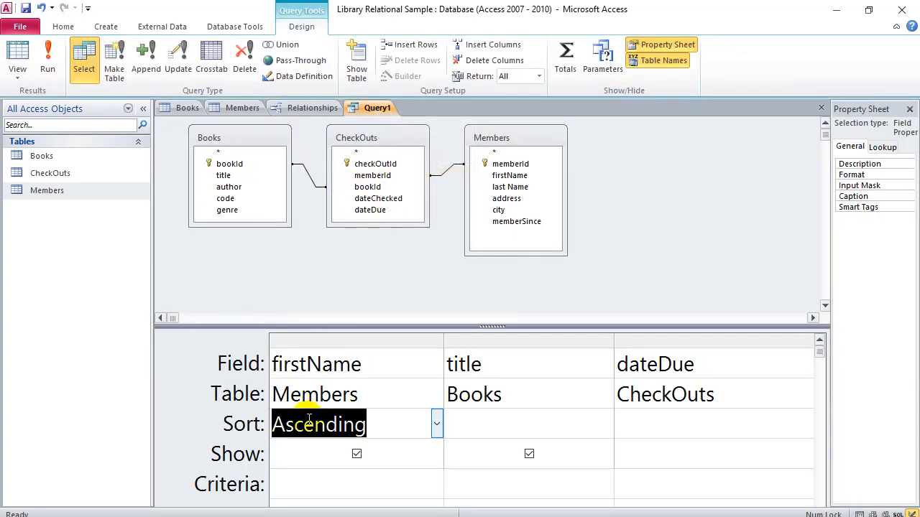
left_click(369, 364)
left_click(437, 366)
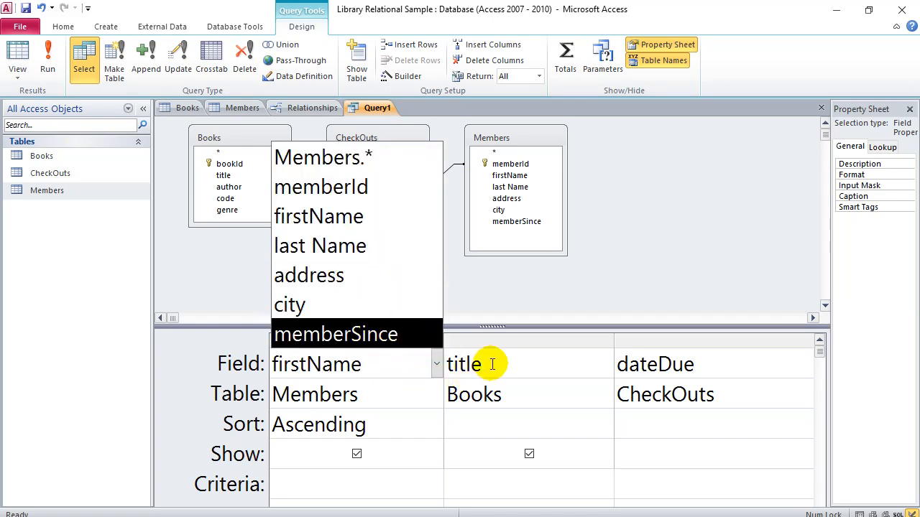
left_click(324, 489)
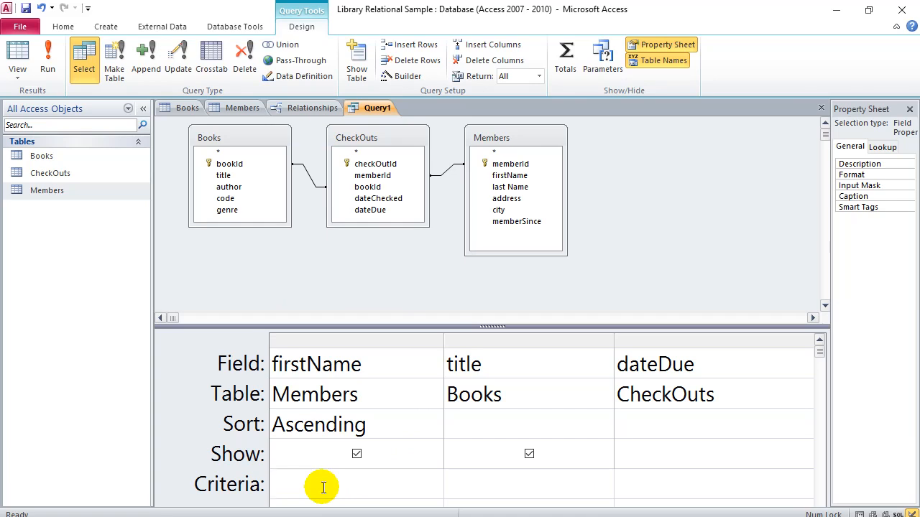
type("='Bob'")
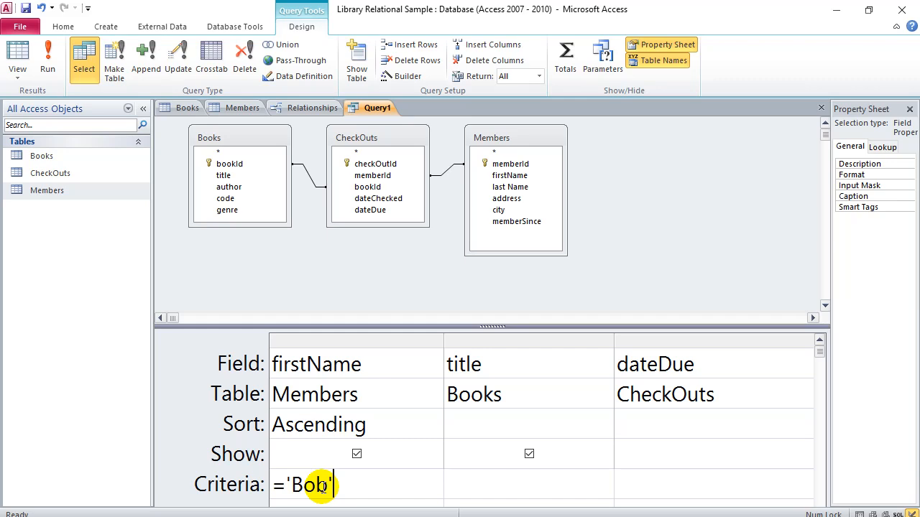
key("BackSpace")
key("BackSpace")
key("BackSpace")
key("BackSpace")
key("BackSpace")
key("BackSpace")
type(">")
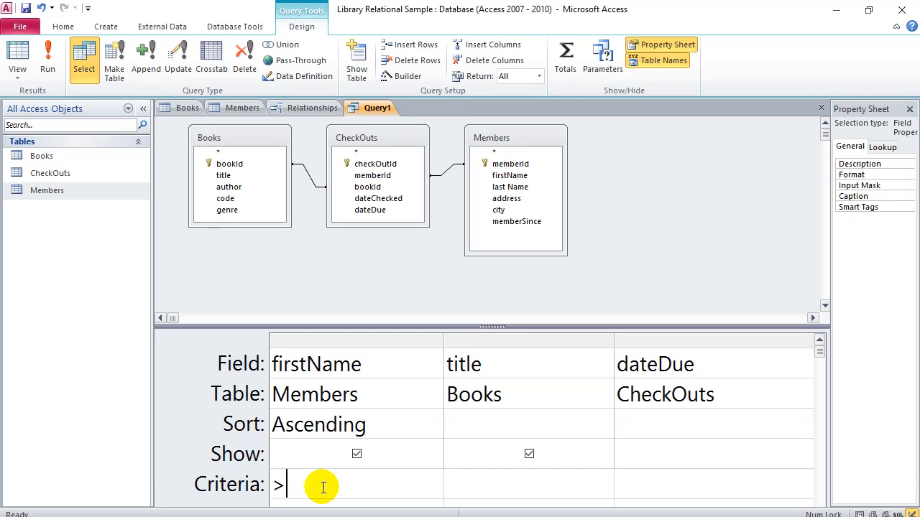
type("=20")
key("BackSpace")
key("BackSpace")
key("BackSpace")
key("BackSpace")
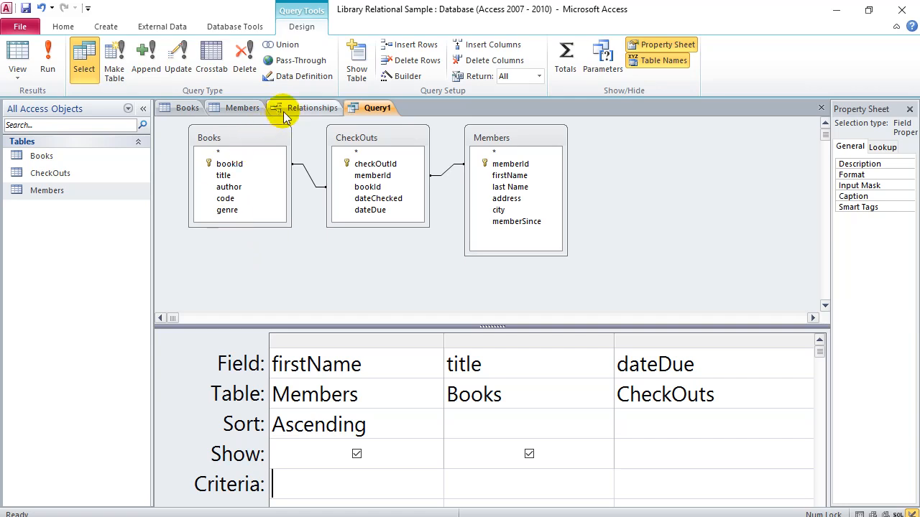
Step: Save the Relationships diagram layout
left_click(311, 108)
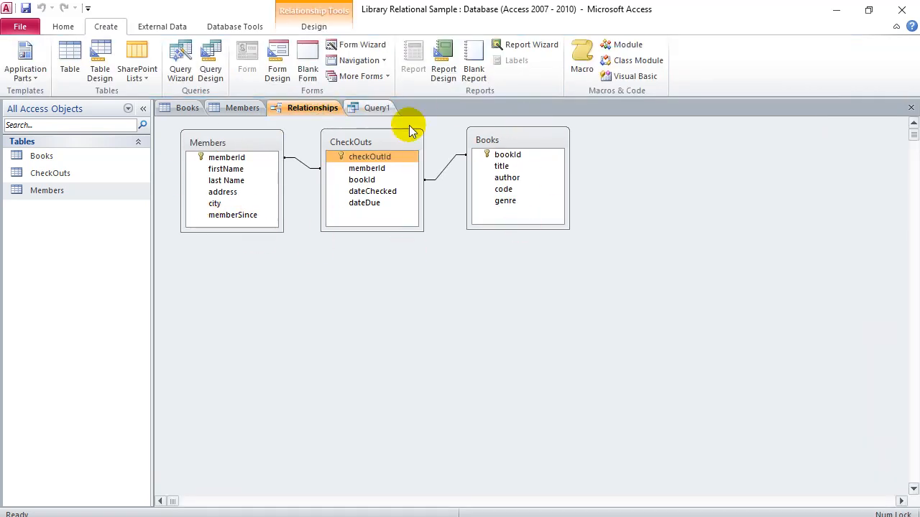
right_click(309, 113)
left_click(330, 123)
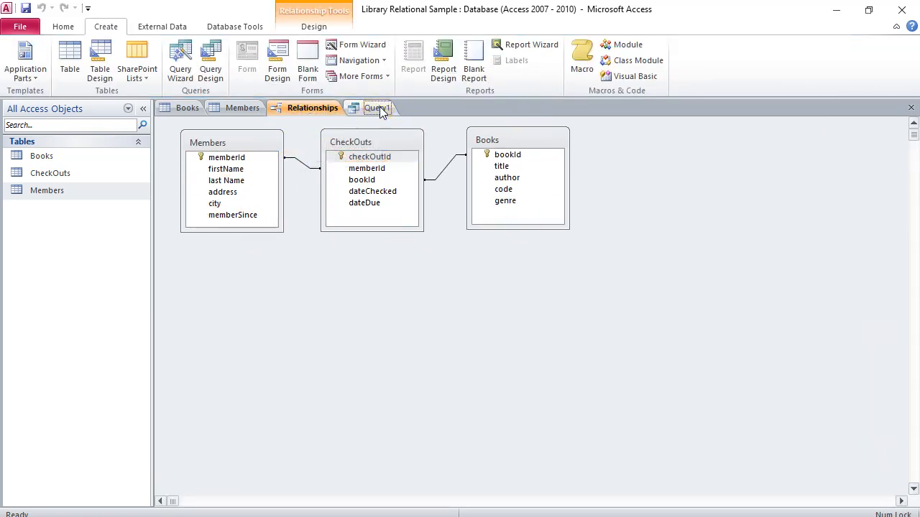
Step: Display Query1 in Datasheet View with 14 rows sorted by firstName
left_click(376, 107)
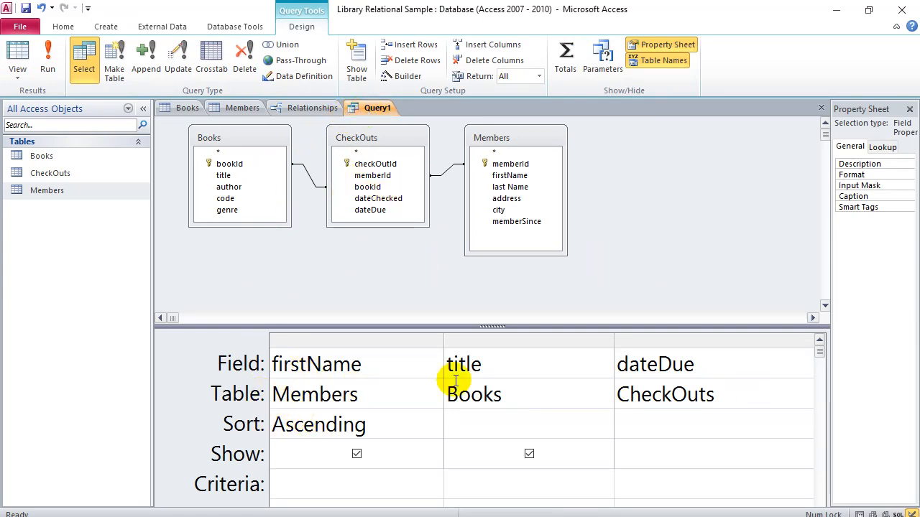
right_click(374, 109)
left_click(402, 208)
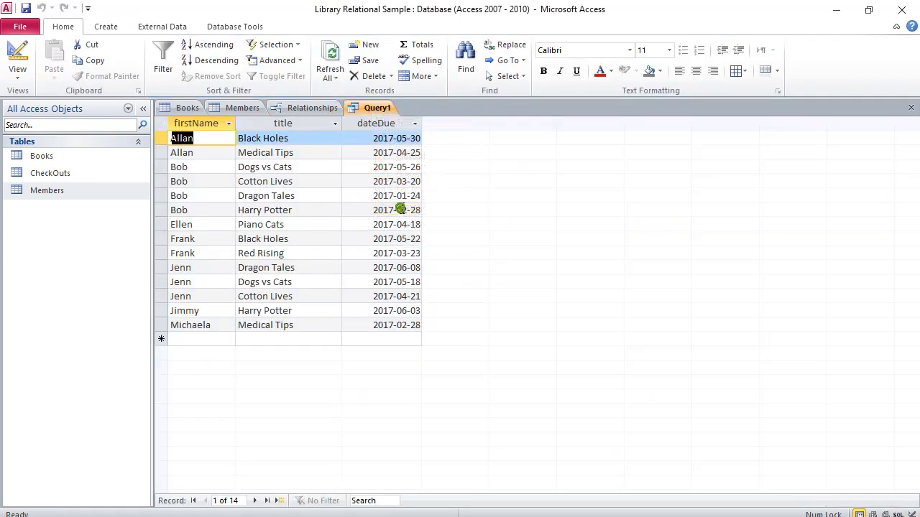